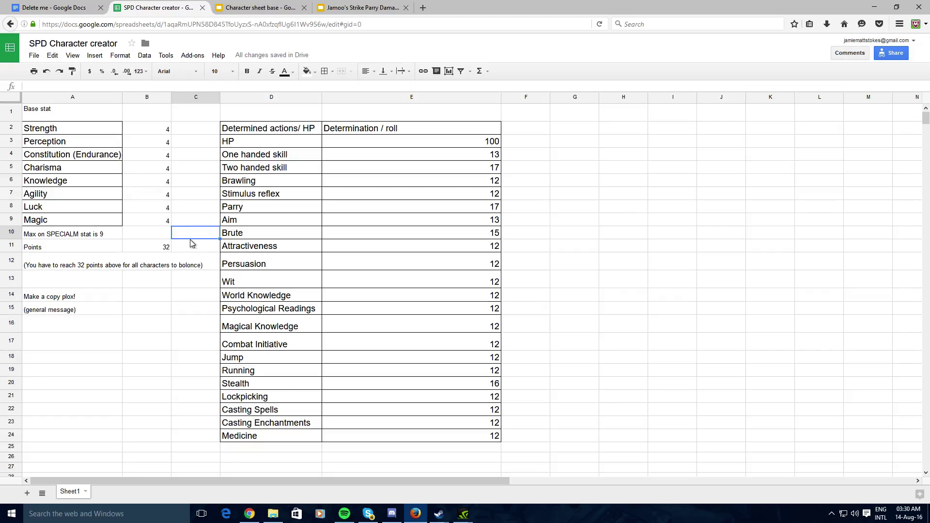
left_click(241, 236)
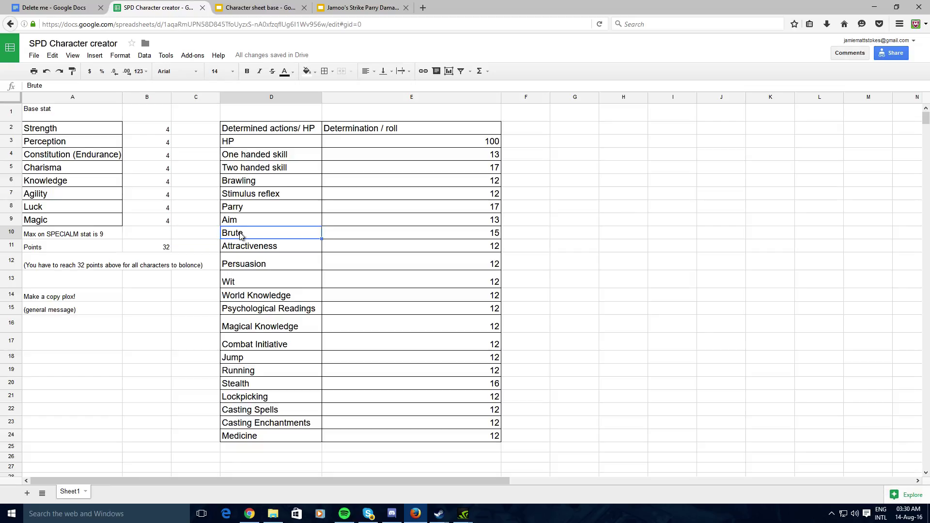
left_click(215, 237)
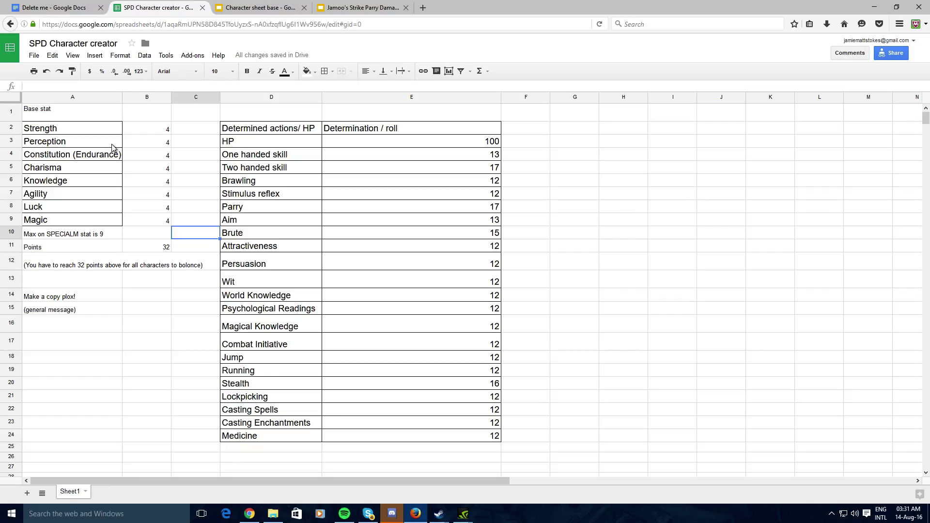
Try a Constitution (Endurance) value of 0 and restore the stat to 4.
left_click(138, 156)
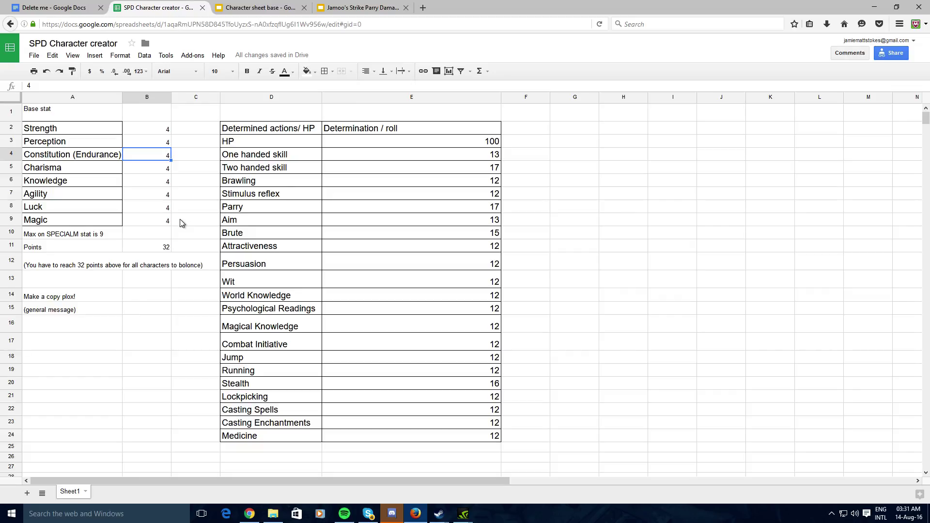
type("0")
left_click(603, 195)
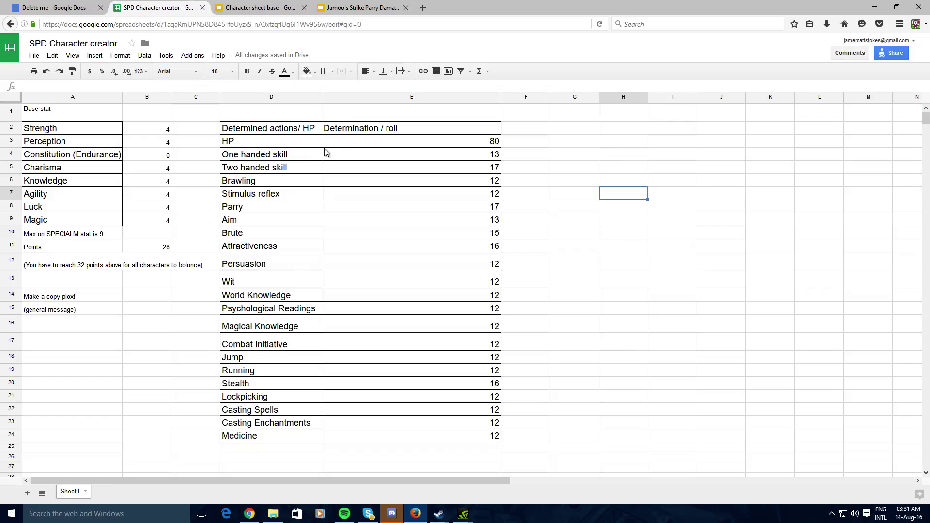
left_click(149, 160)
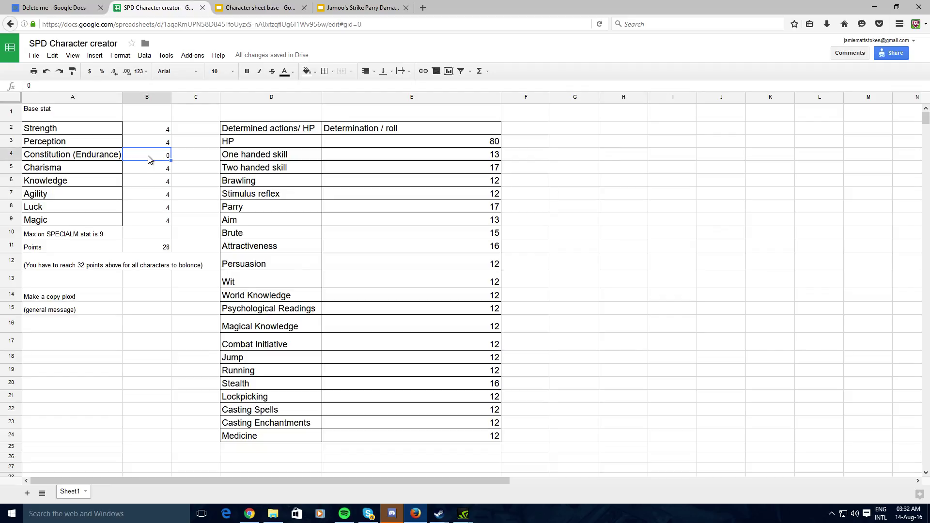
type("4")
left_click(176, 195)
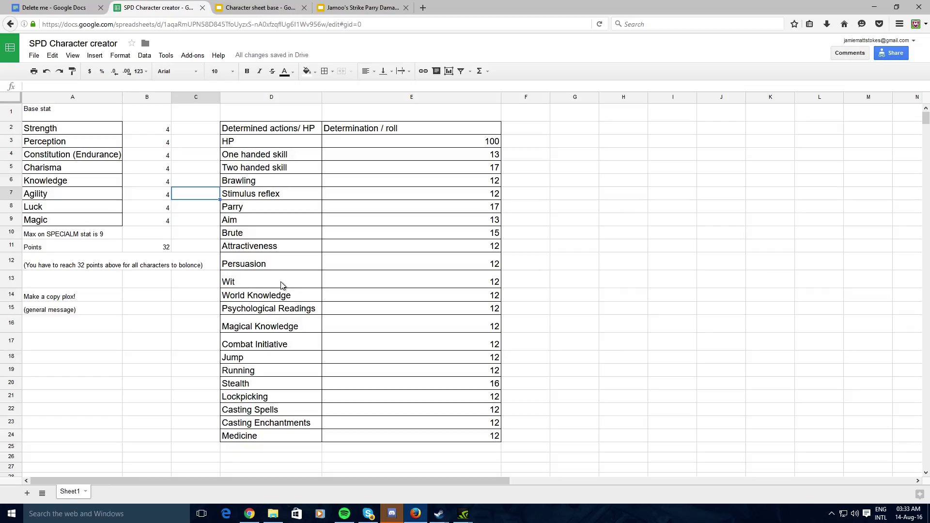
left_click(383, 438)
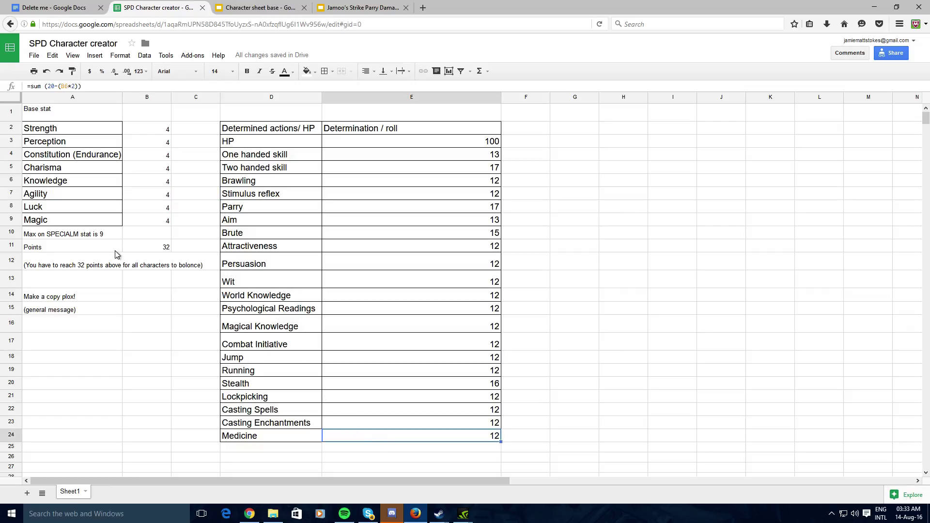
left_click(167, 337)
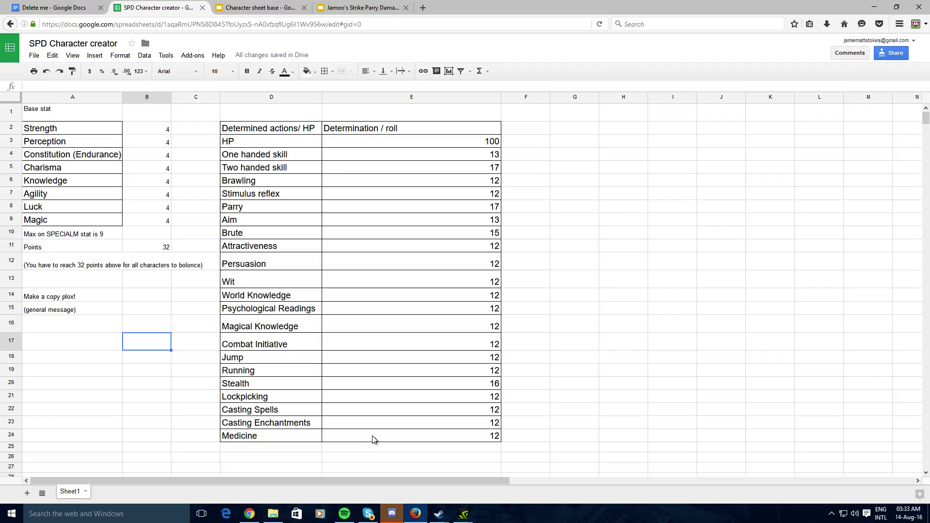
left_click(52, 196)
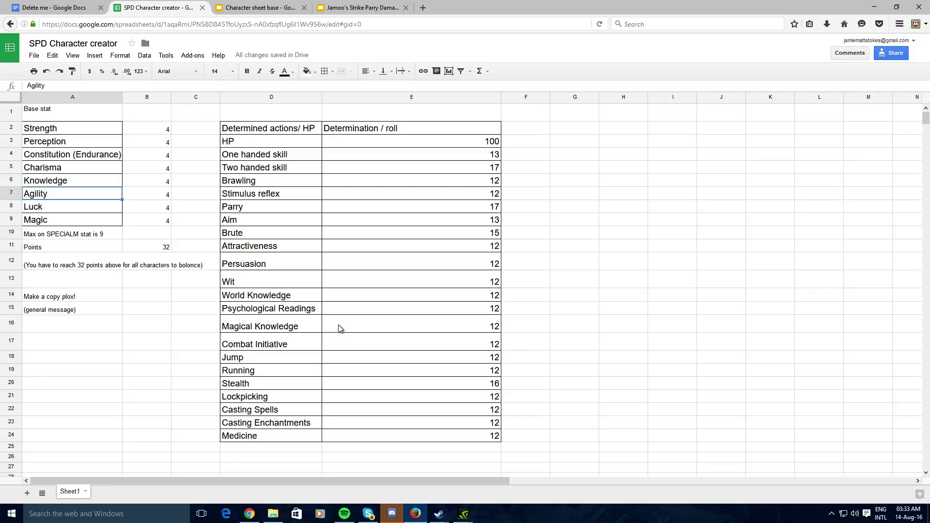
left_click(100, 213)
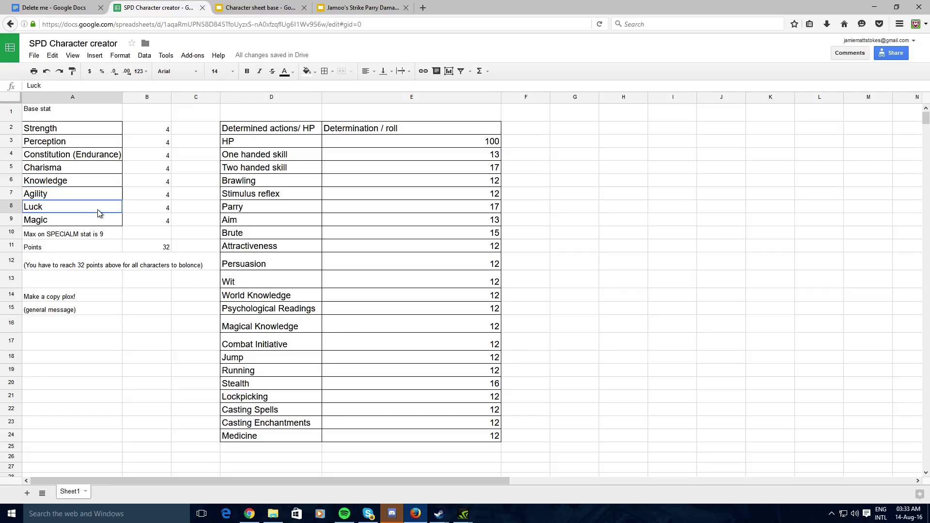
left_click(155, 215)
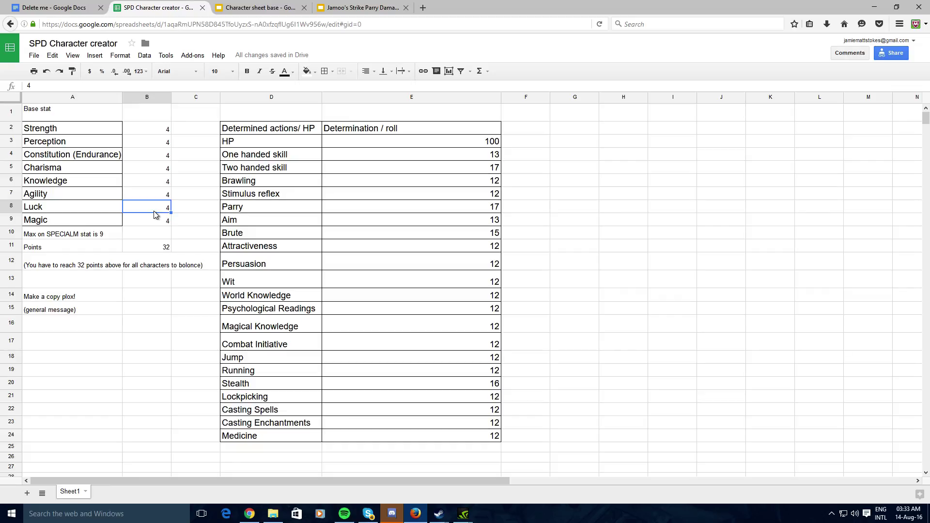
Enter 6 in cell C8 beside the Luck value.
left_click(182, 212)
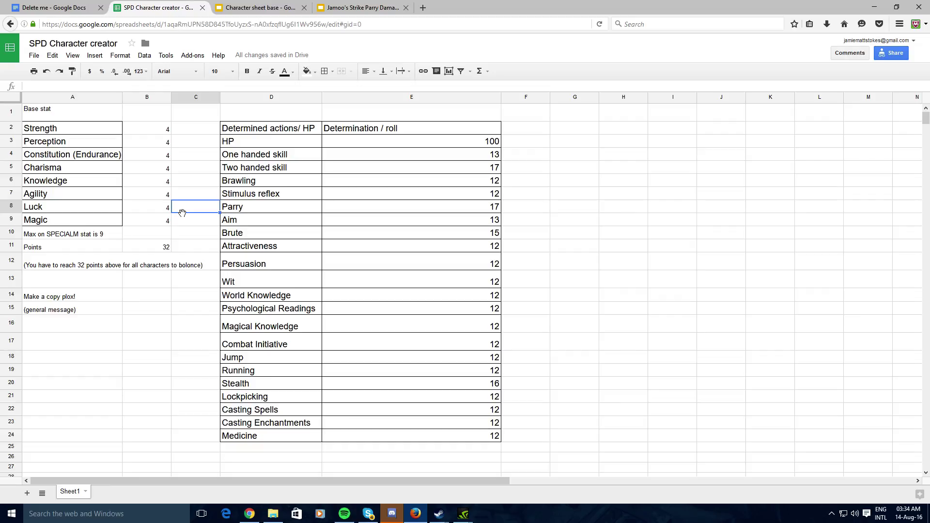
type("6")
key("Return")
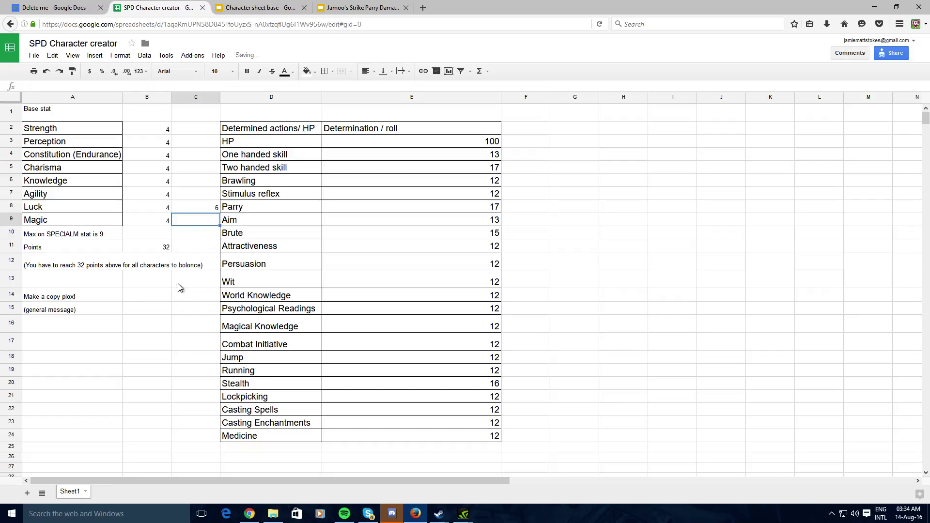
left_click(206, 236)
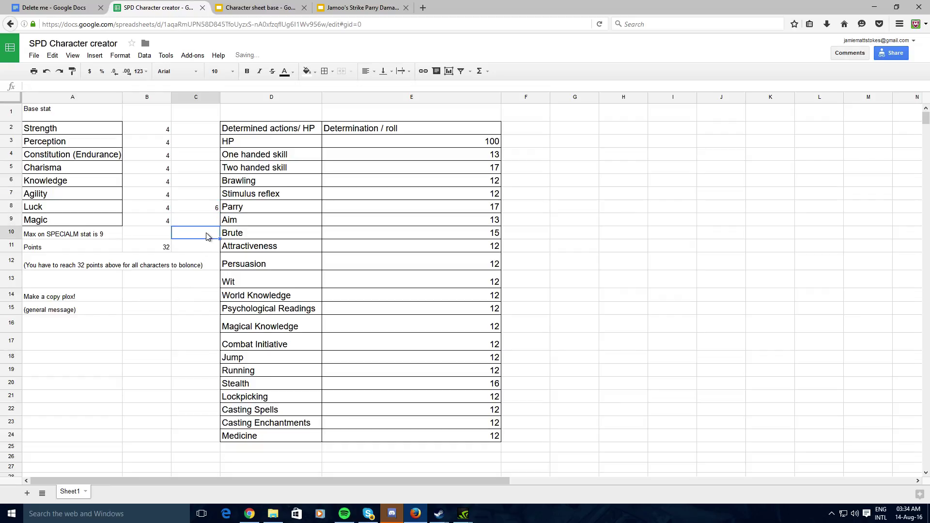
Try a Luck value of 0 and restore the stat to 4.
left_click(161, 213)
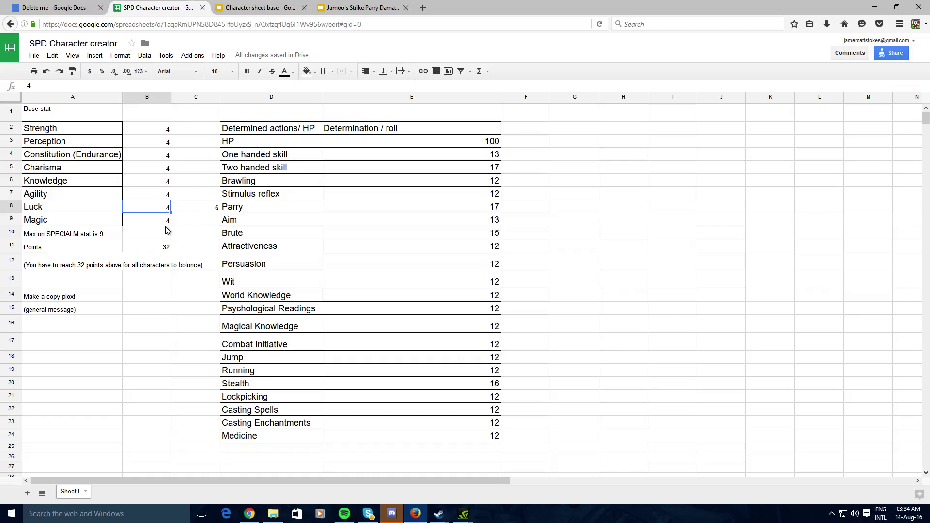
type("0")
key("Tab")
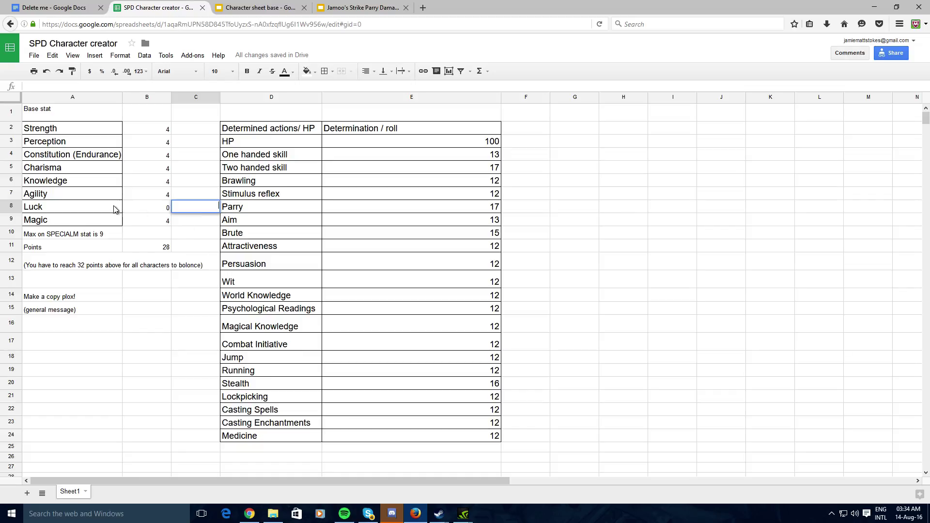
left_click(144, 208)
type("4")
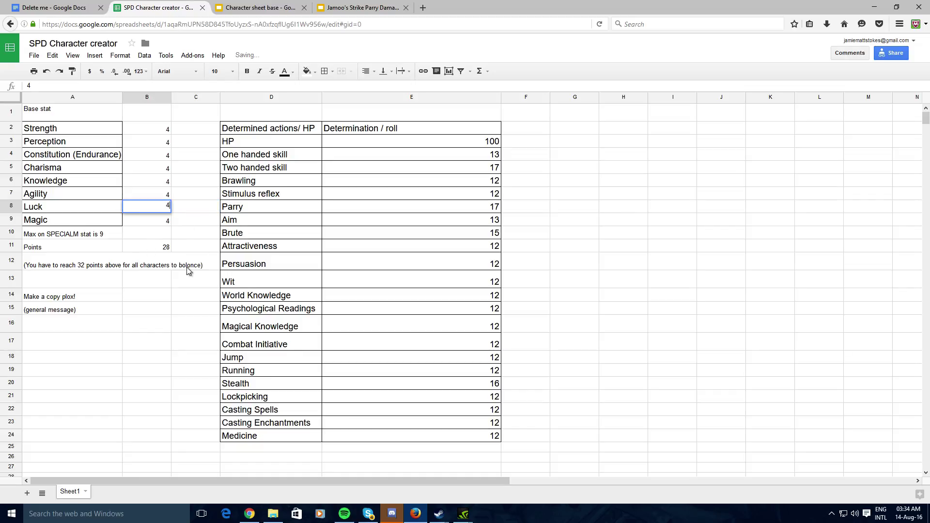
left_click(196, 229)
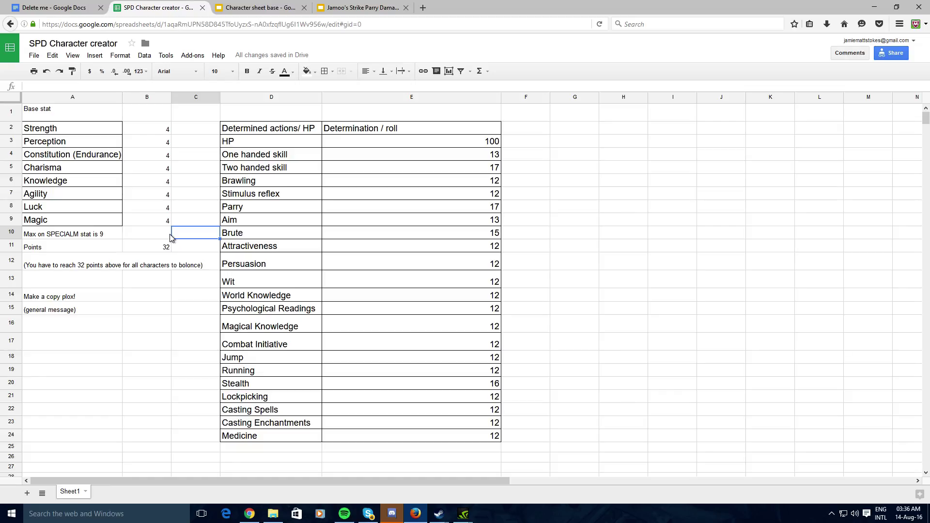
Set the Magic stat to 9 and the Luck, Agility and Knowledge stats to 3.
left_click(158, 222)
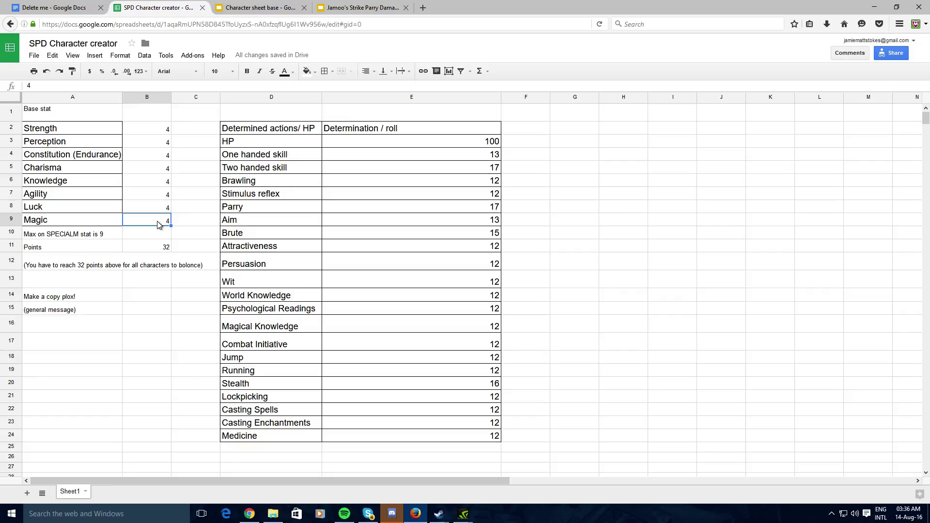
type("9")
left_click(157, 212)
type("3")
left_click(158, 195)
type("3")
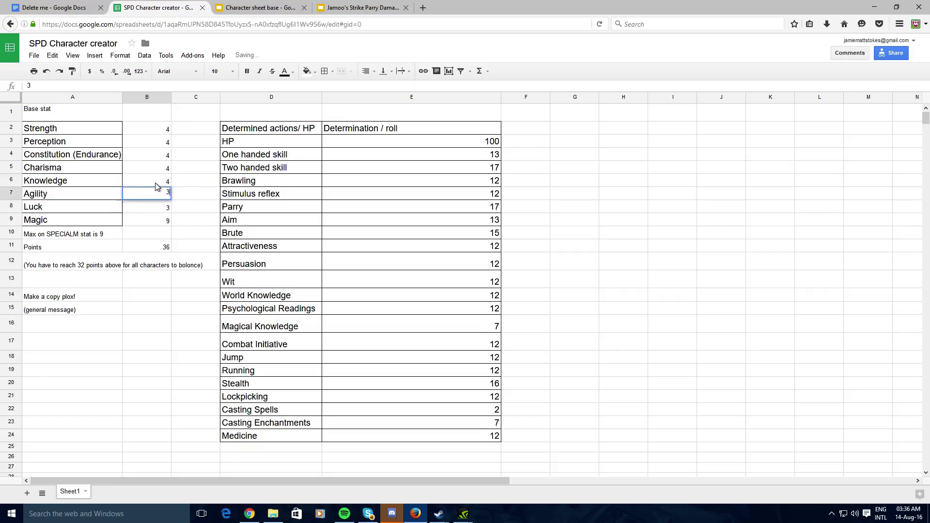
left_click(156, 184)
type("3")
Set the Charisma, Constitution (Endurance), Perception and Strength stats to 3.
left_click(158, 170)
type("3")
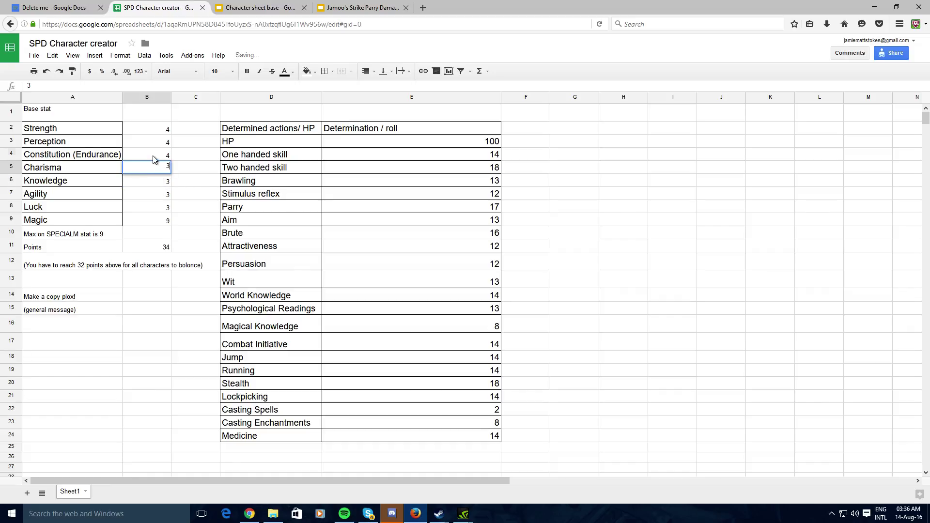
left_click(156, 158)
type("3")
left_click(153, 145)
type("3")
left_click(153, 127)
type("3")
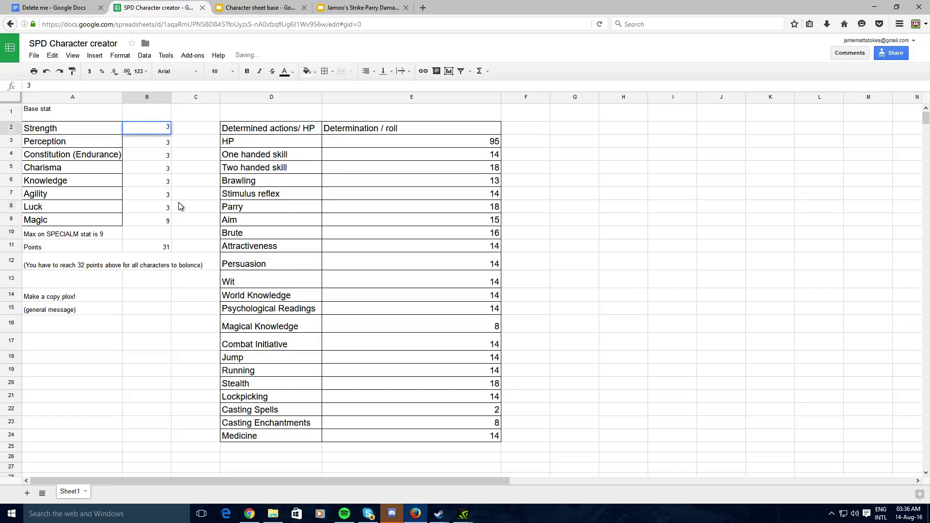
left_click(180, 207)
Check the points total against the note requiring 32 points per character.
left_click(165, 249)
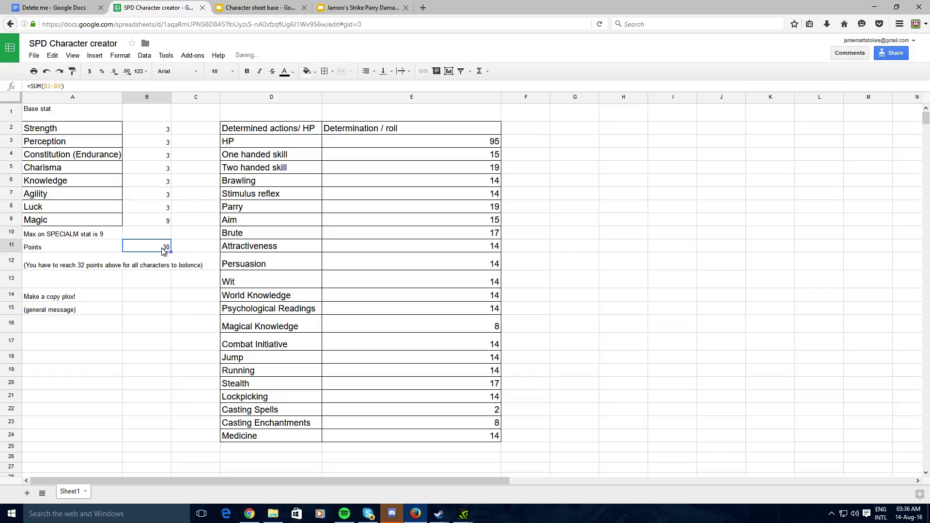
left_click(65, 267)
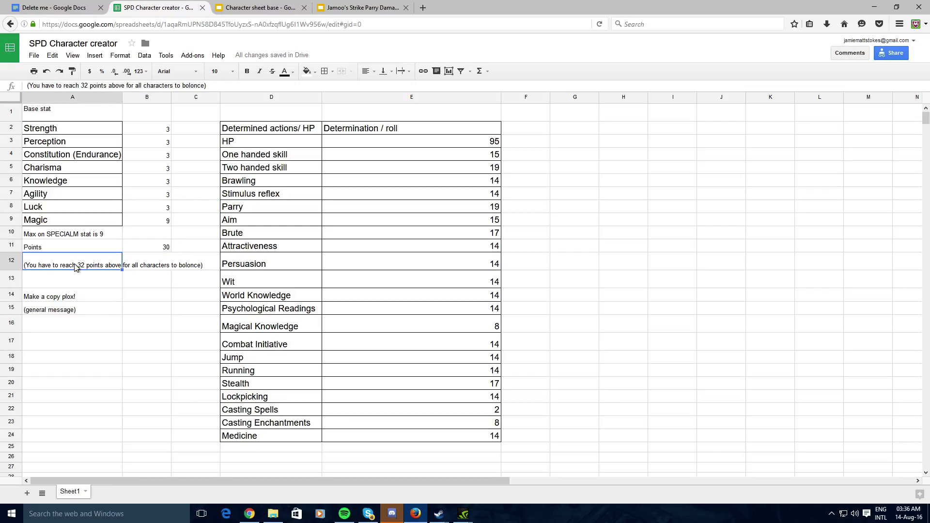
left_click(77, 297)
left_click(143, 361)
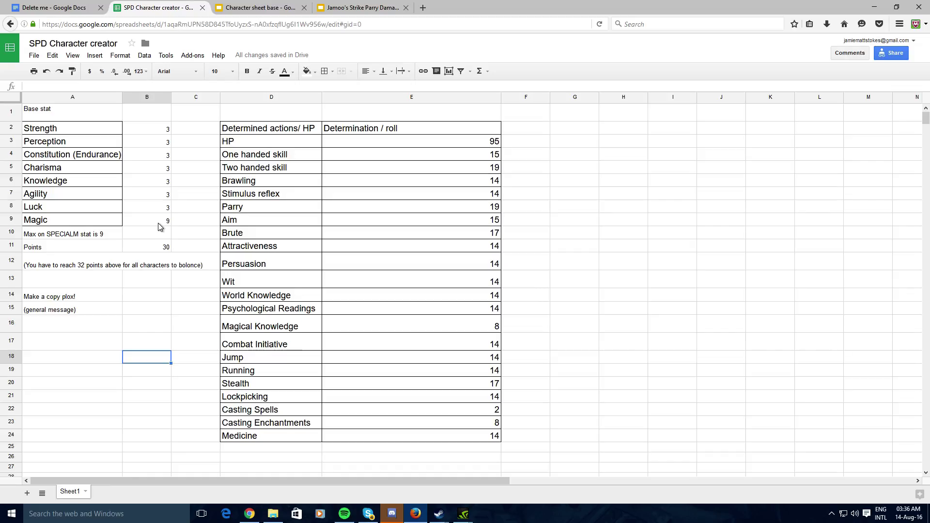
left_click(445, 262)
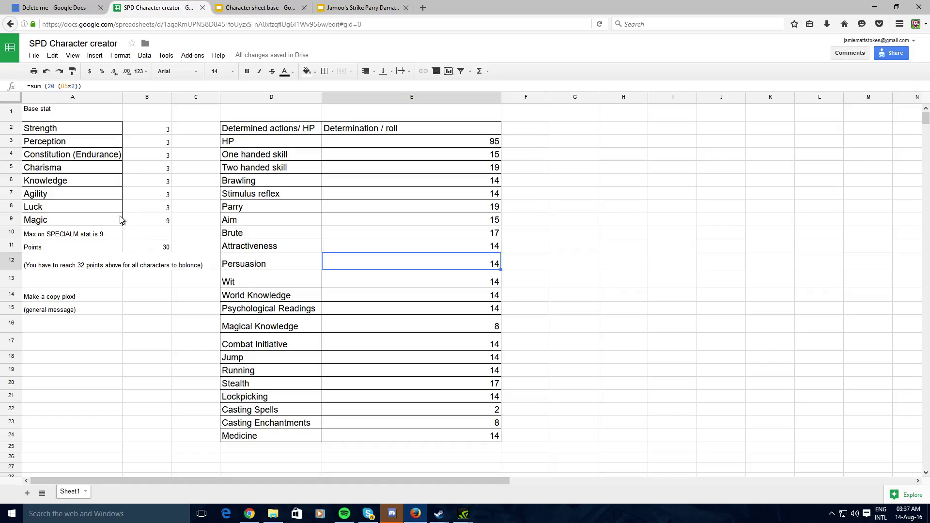
left_click(139, 248)
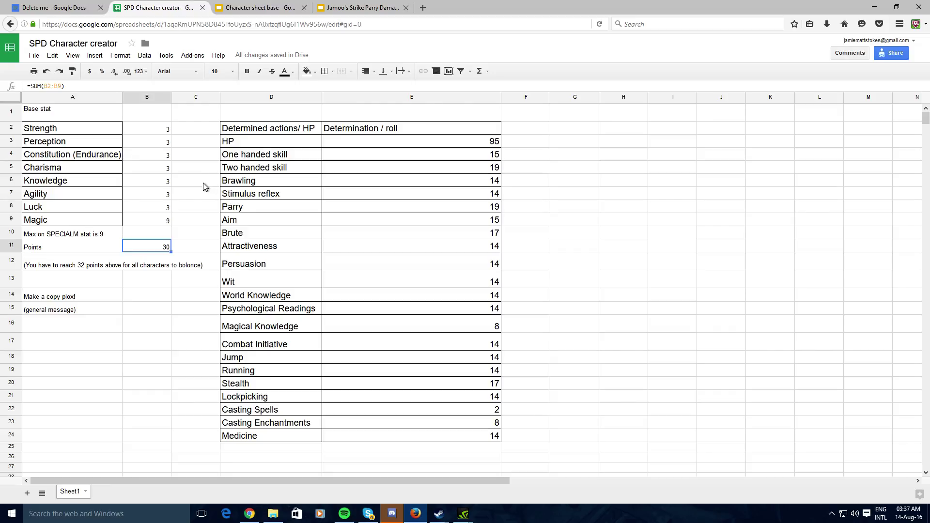
Raise the Agility and Knowledge stats to 4 each.
left_click(161, 198)
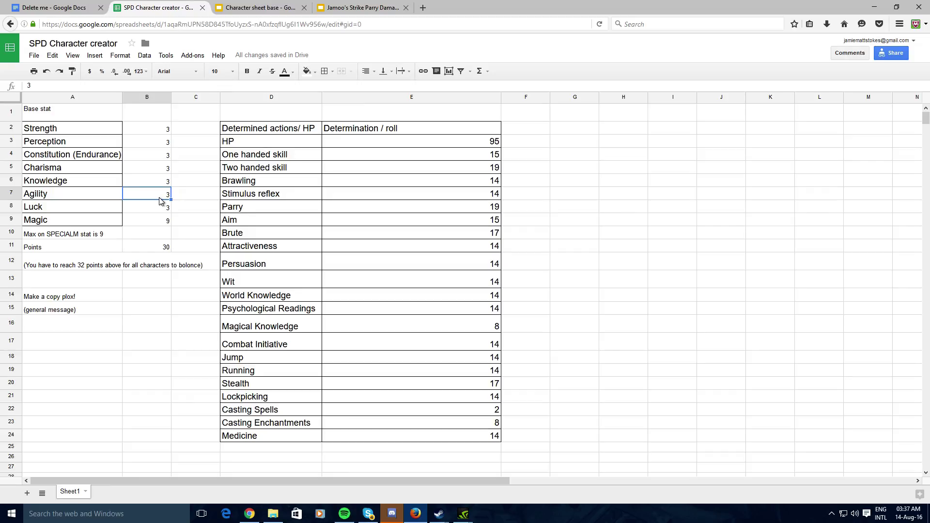
type("4")
left_click(180, 194)
left_click(165, 182)
type("4")
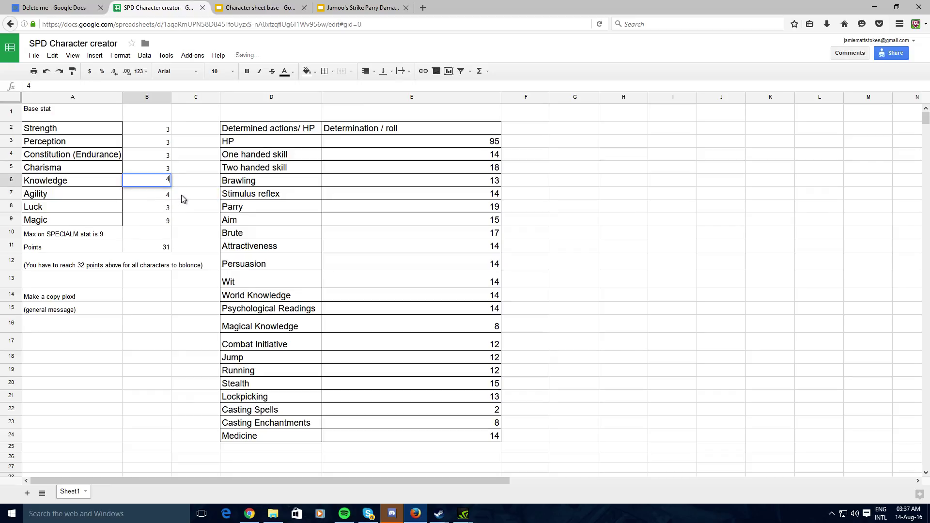
left_click(184, 197)
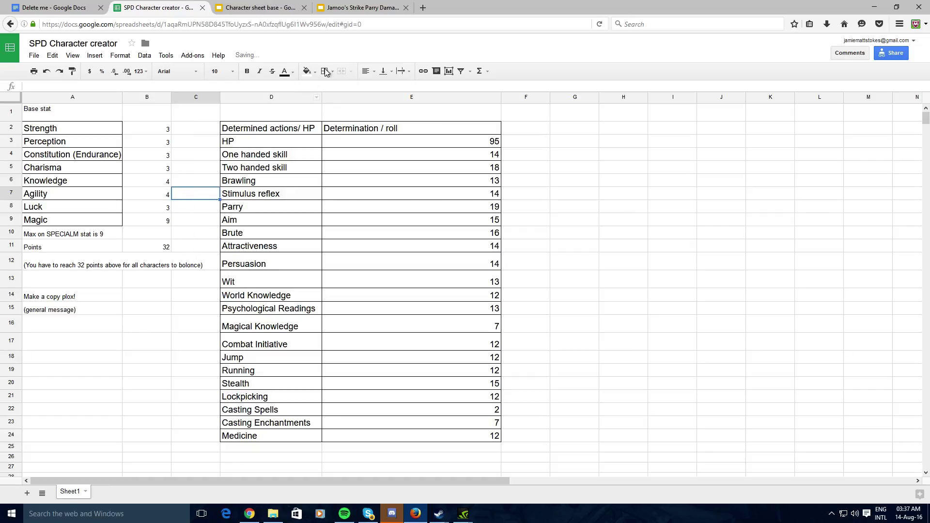
left_click(194, 187)
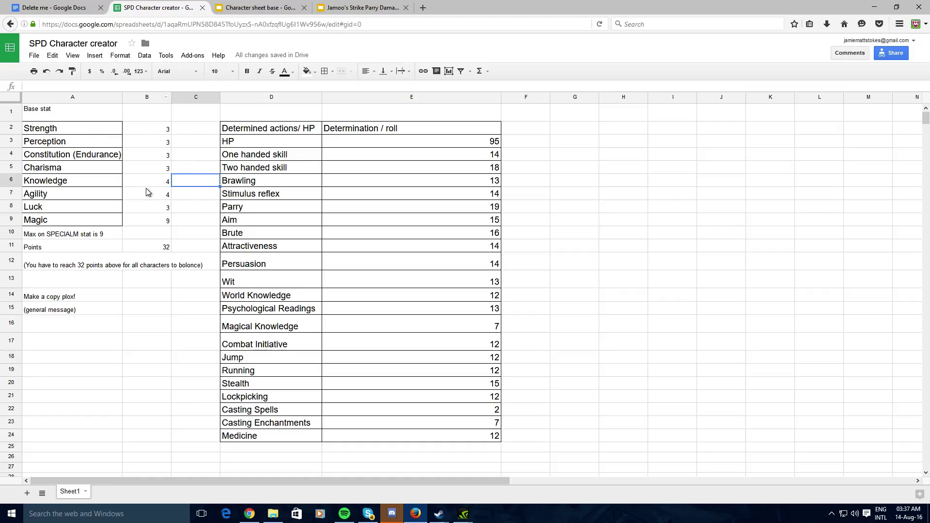
Copy the Determination / roll values from HP down to Wit (E3:E13).
left_click(466, 144)
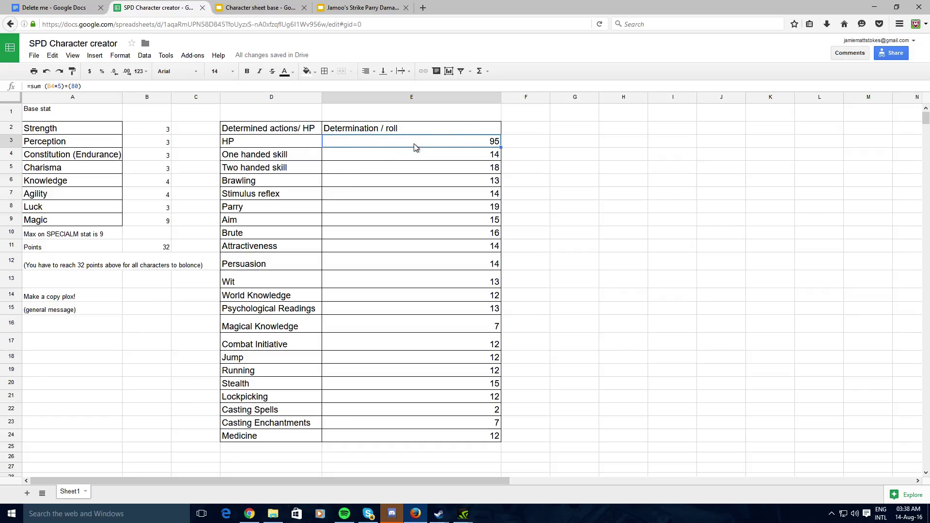
left_click_drag(414, 147, 419, 282)
key("ctrl+c")
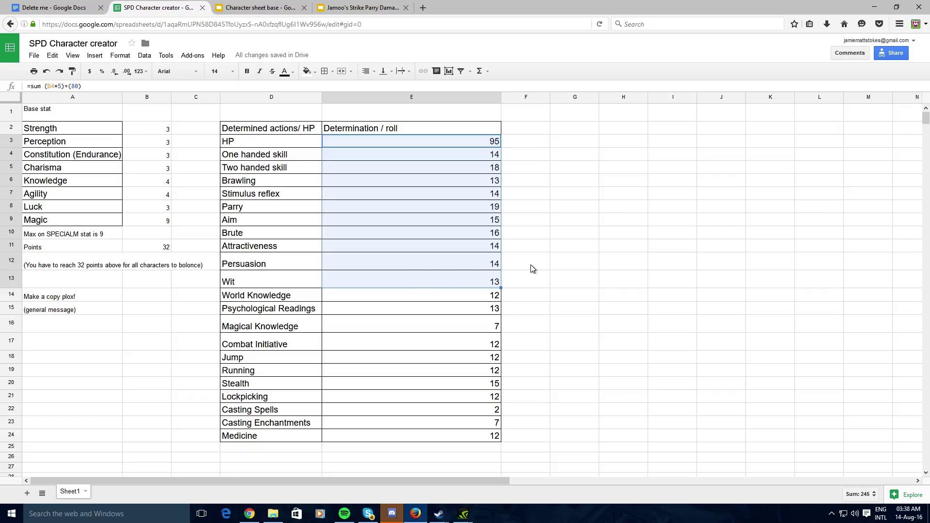
Paste the copied roll values into the Determination / roll cells from HP to Wit on the Character sheet base slide.
left_click(260, 10)
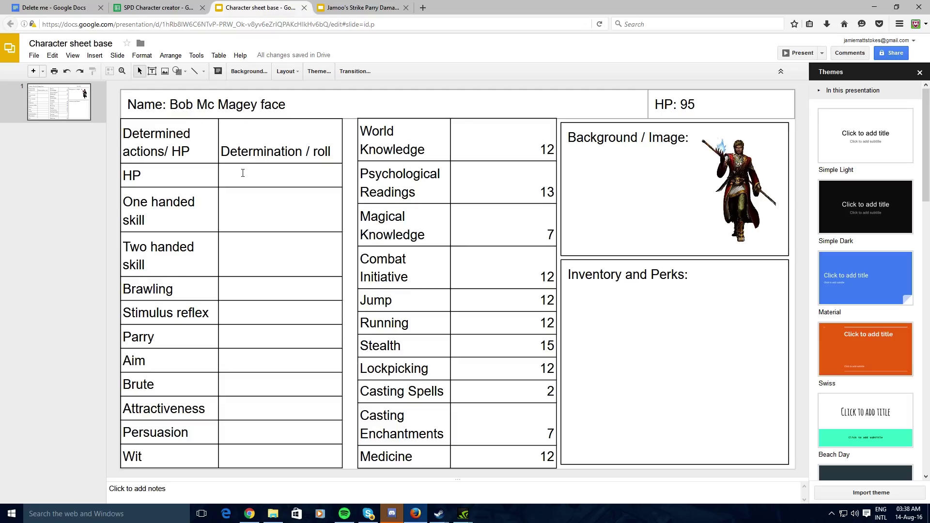
left_click_drag(243, 173, 248, 454)
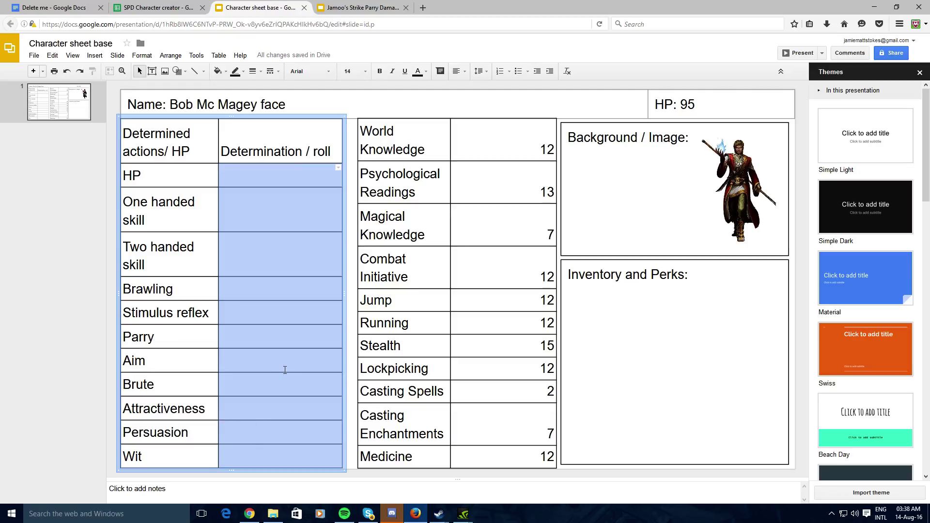
key("ctrl+v")
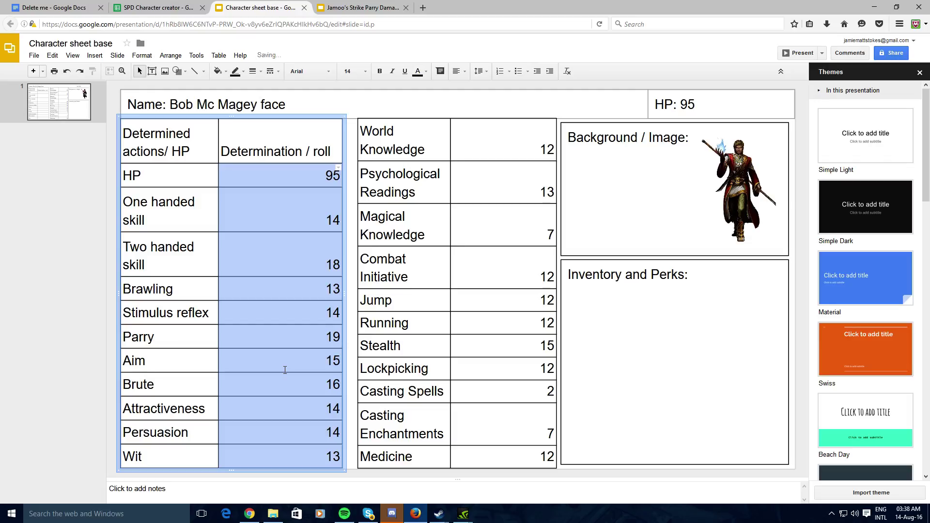
left_click(348, 293)
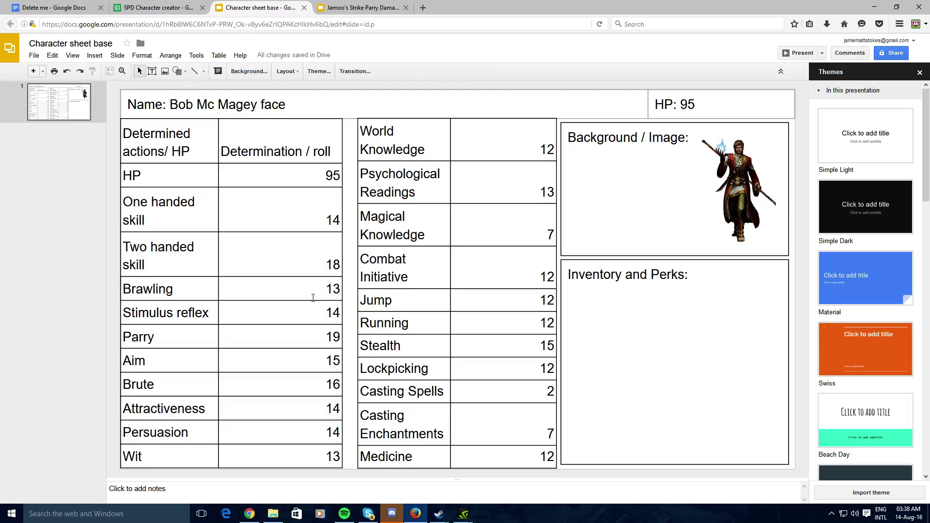
Copy the roll values from World Knowledge to Medicine (E14:E24) in the SPD Character creator and select their matching cells on the character sheet.
left_click(155, 7)
left_click(422, 383)
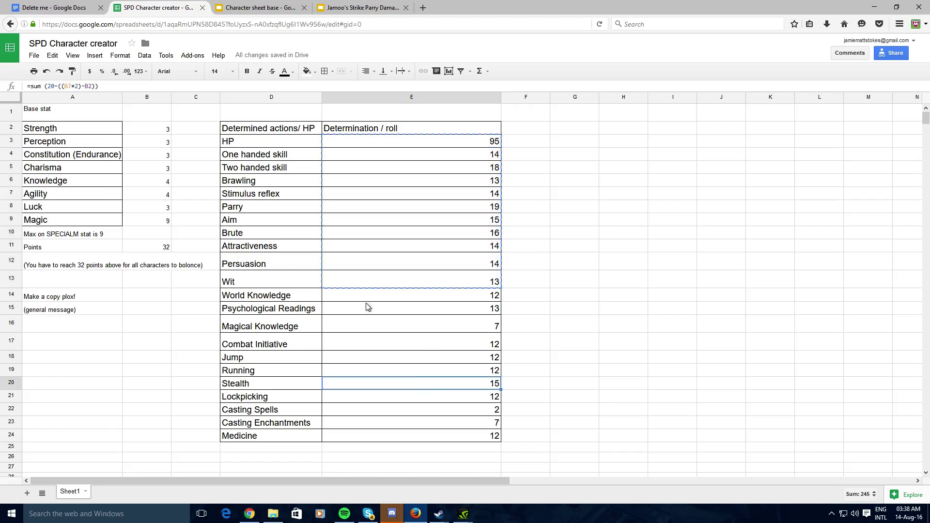
left_click_drag(367, 295, 371, 436)
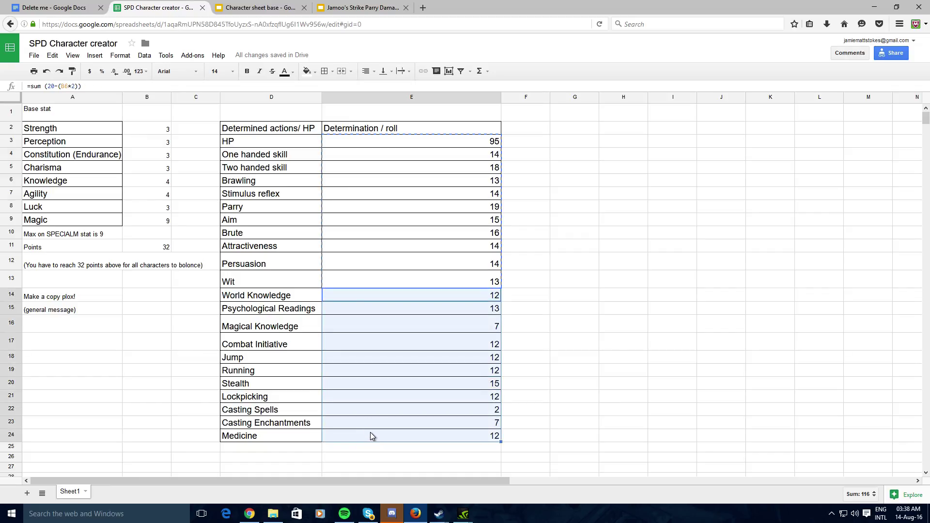
key("ctrl+c")
left_click(620, 360)
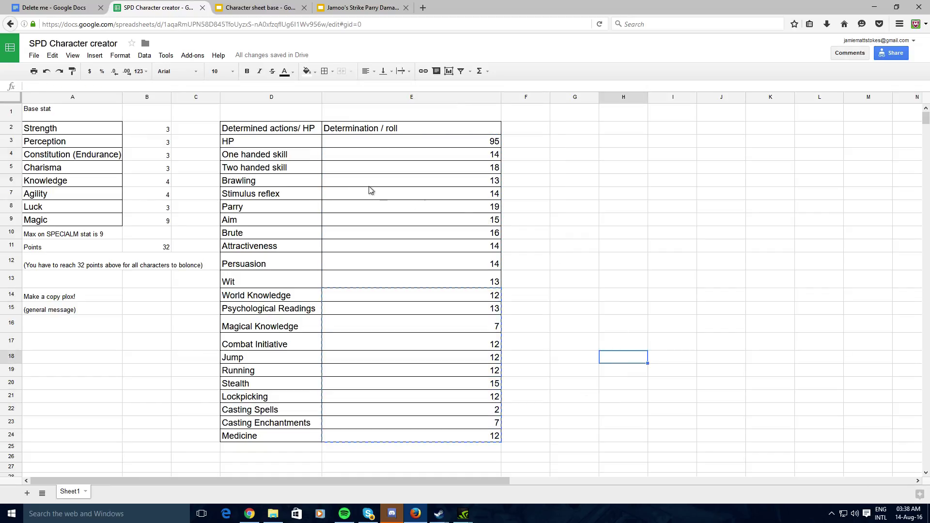
left_click(265, 5)
left_click_drag(512, 149, 525, 450)
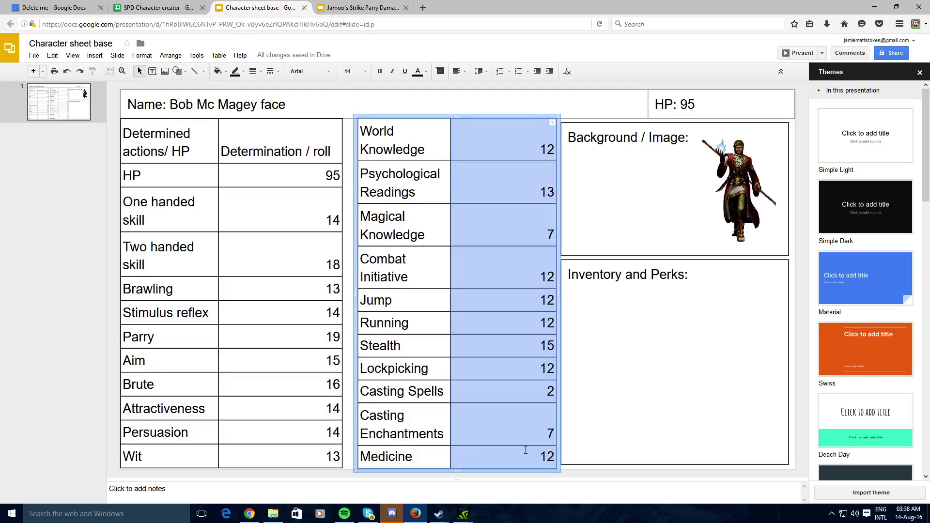
left_click(605, 402)
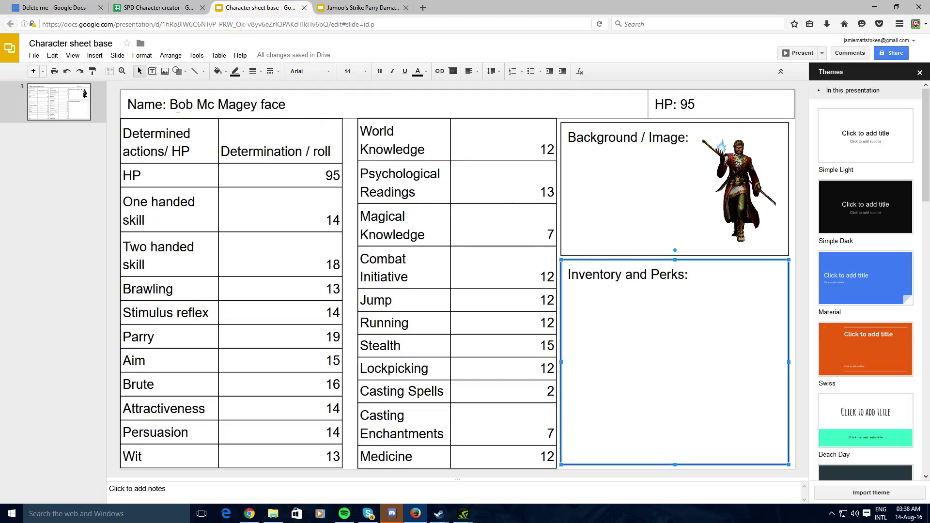
Widen the HP cell in the character sheet's header table by shifting the divider between Name and HP toward the name.
left_click(161, 107)
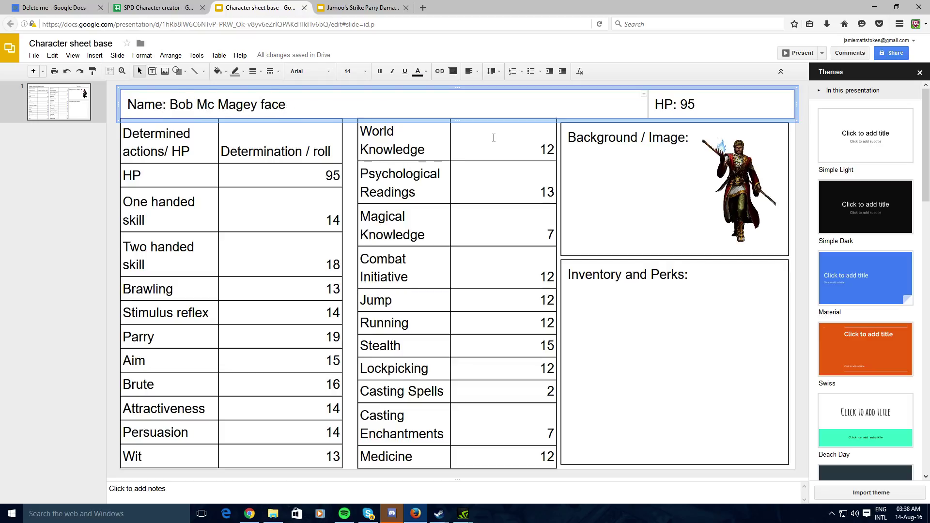
left_click(663, 110)
left_click_drag(646, 99, 577, 103)
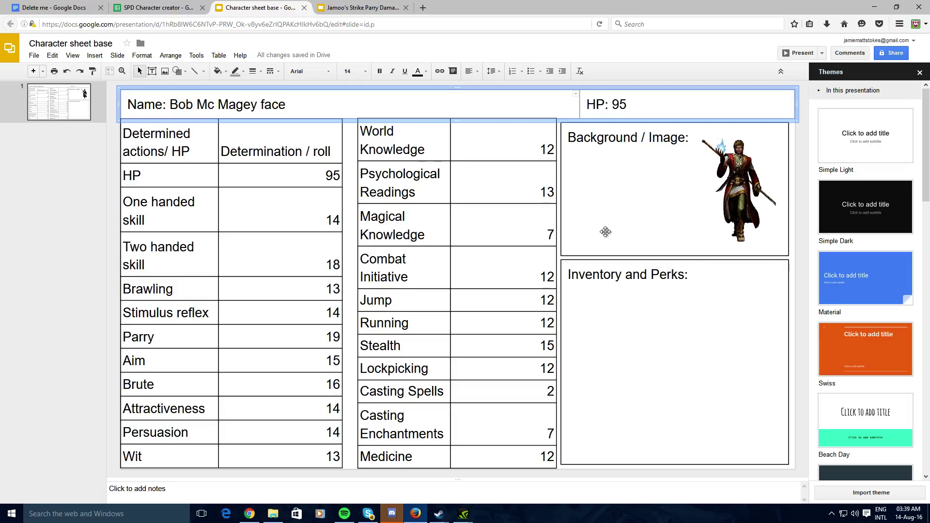
left_click(619, 107)
Nudge the character picture slightly toward the outer edge of the Background / Image box.
left_click(637, 138)
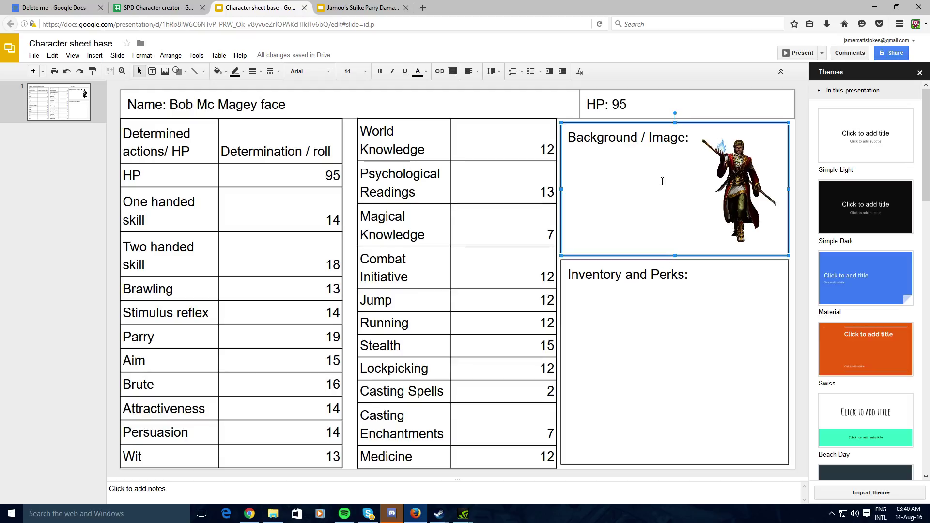
mouse_move(739, 170)
left_mouse_down()
mouse_move(656, 182)
mouse_move(756, 182)
mouse_move(746, 175)
left_mouse_up()
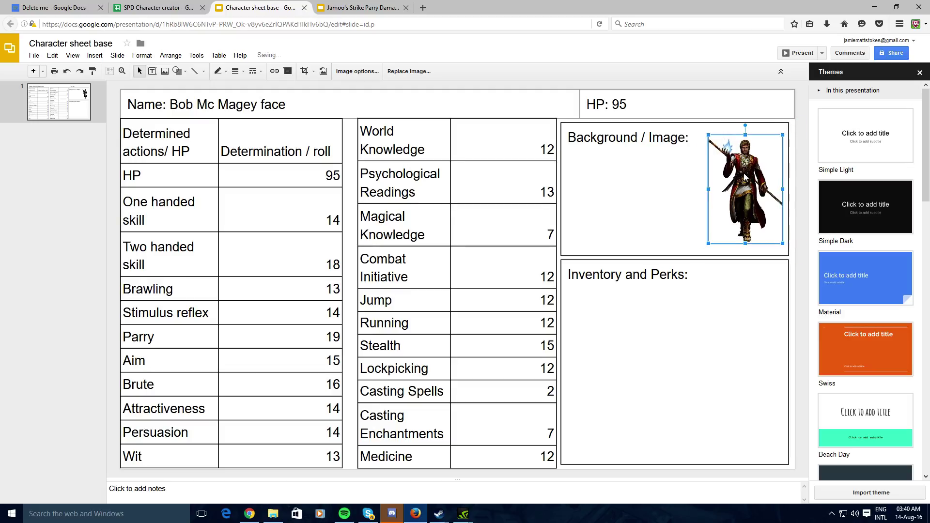
left_click(691, 198)
left_click(737, 202)
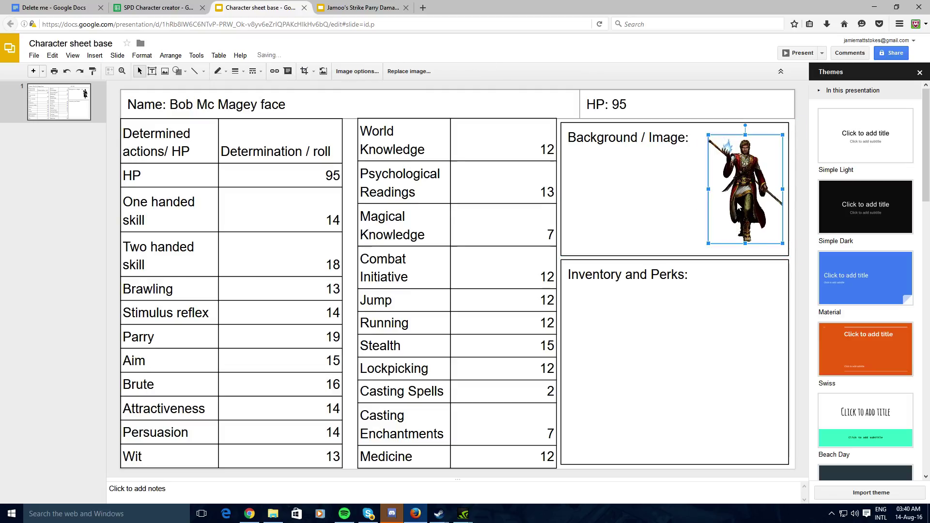
Add 300G on a new line below the Inventory and Perks heading and start another empty line.
left_click(745, 262)
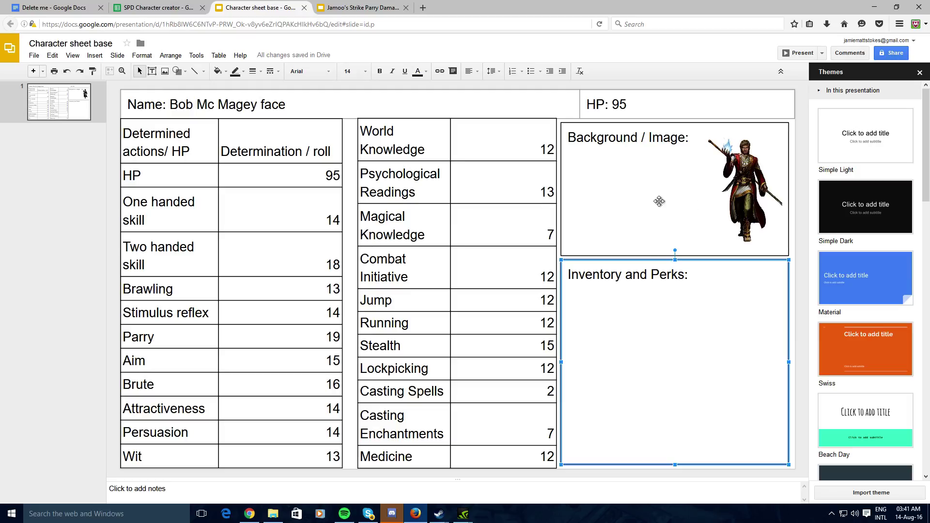
left_click(693, 277)
key("Return")
type("#")
key("BackSpace")
type("300")
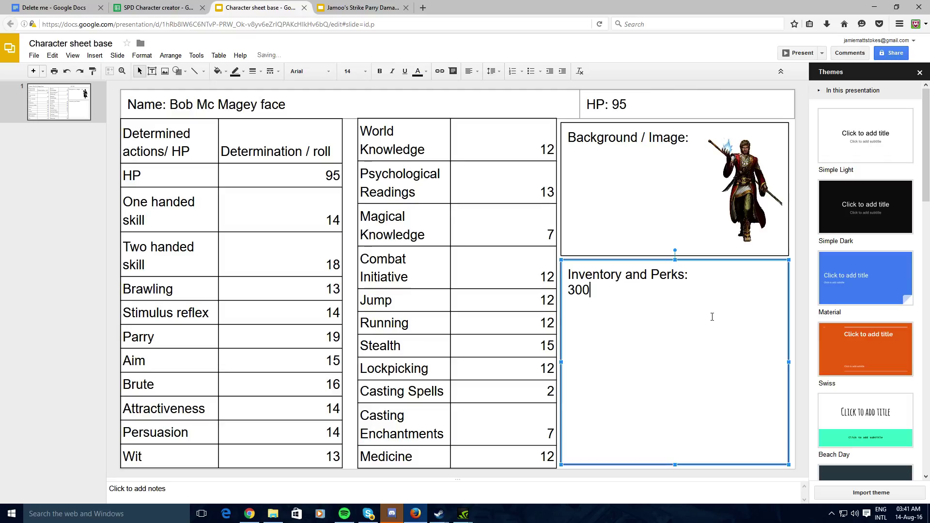
type("G")
key("Return")
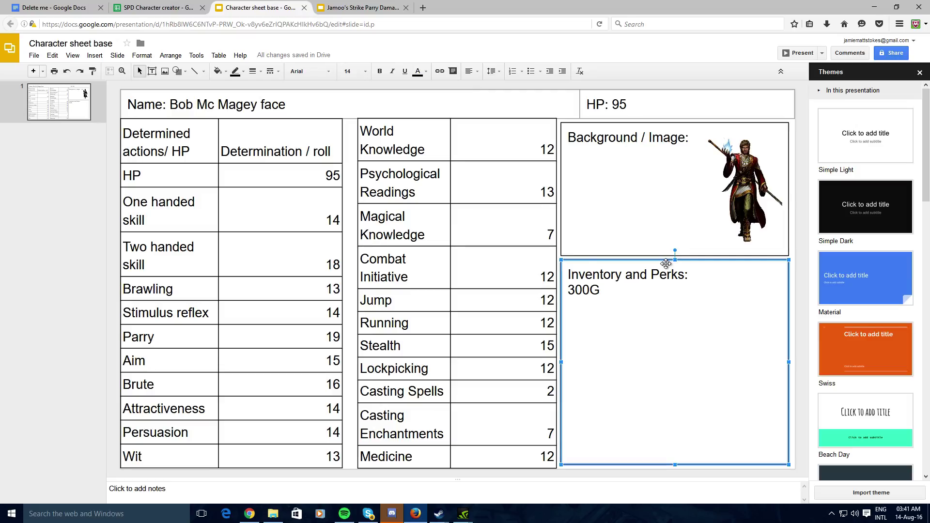
Switch to Jamoo's Strike Parry Damage system presentation and look through its slide thumbnails.
left_click(354, 8)
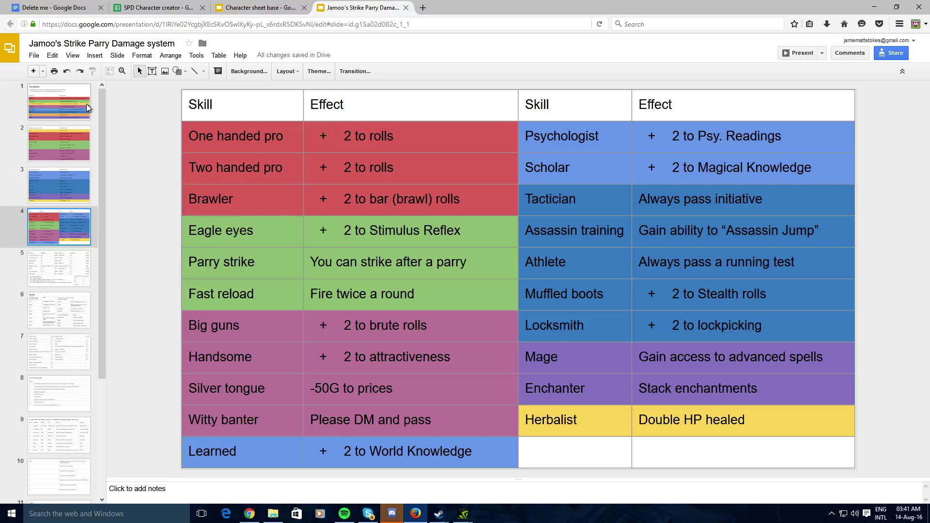
scroll(76, 283, "down", 3)
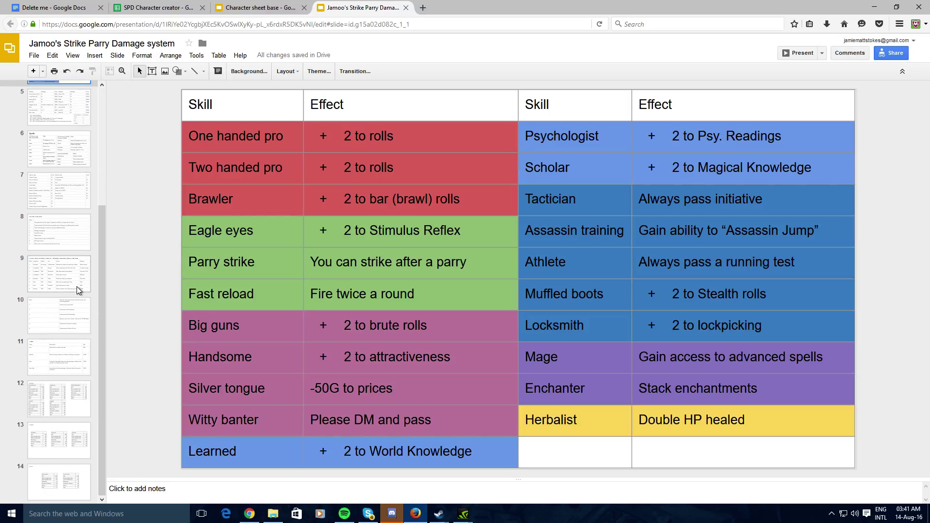
scroll(78, 290, "up", 3)
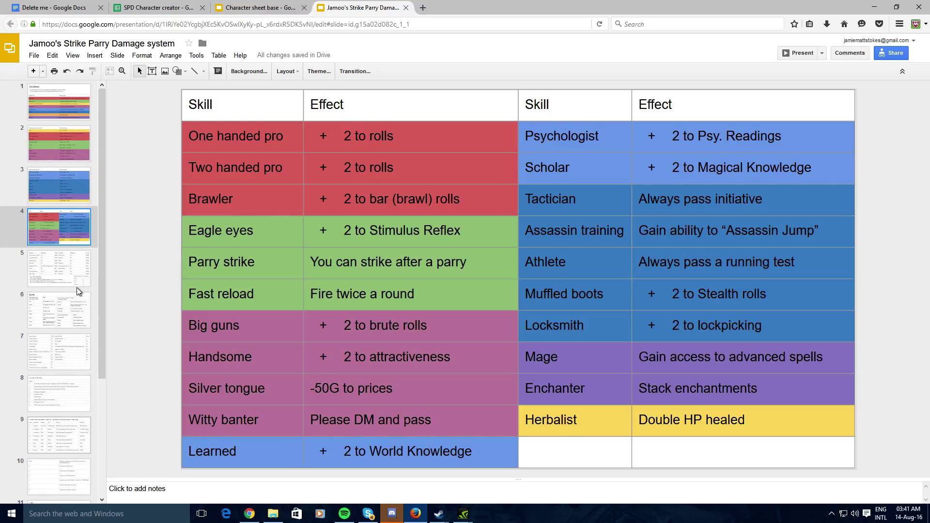